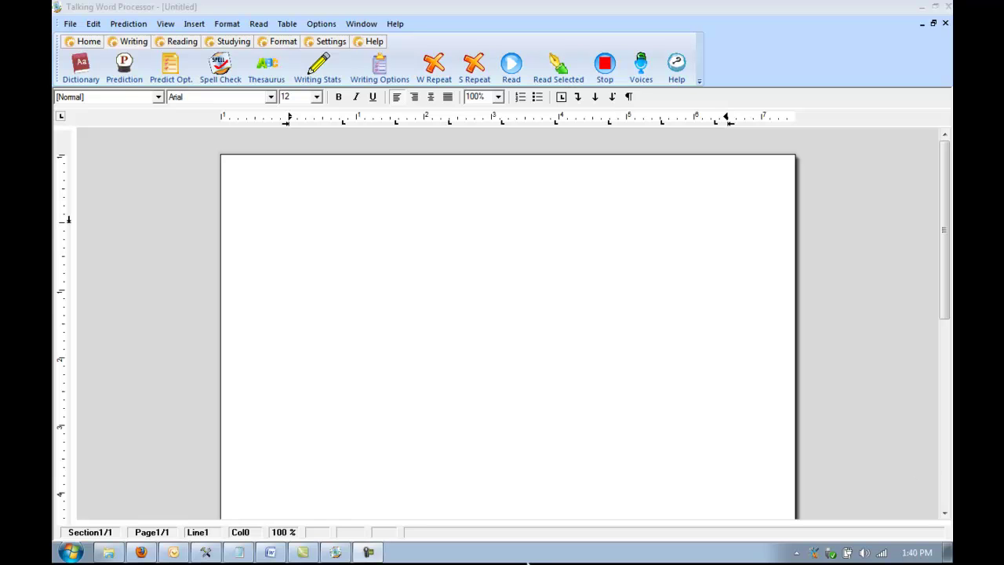
Enter the word "Sample" at the start of the page and set its font size to 24
click(556, 202)
text(Sample)
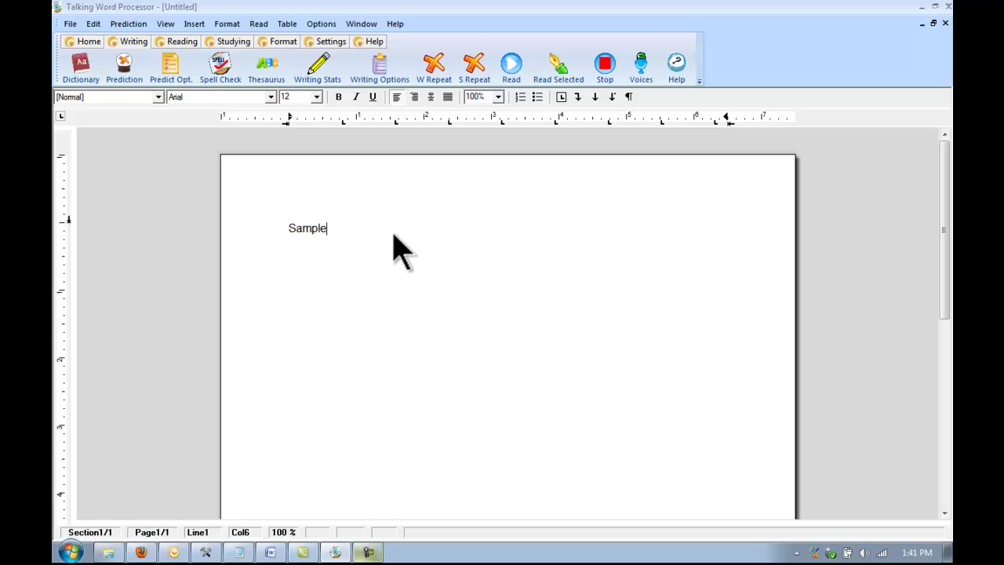
drag(363, 229, 287, 228)
click(316, 96)
click(297, 156)
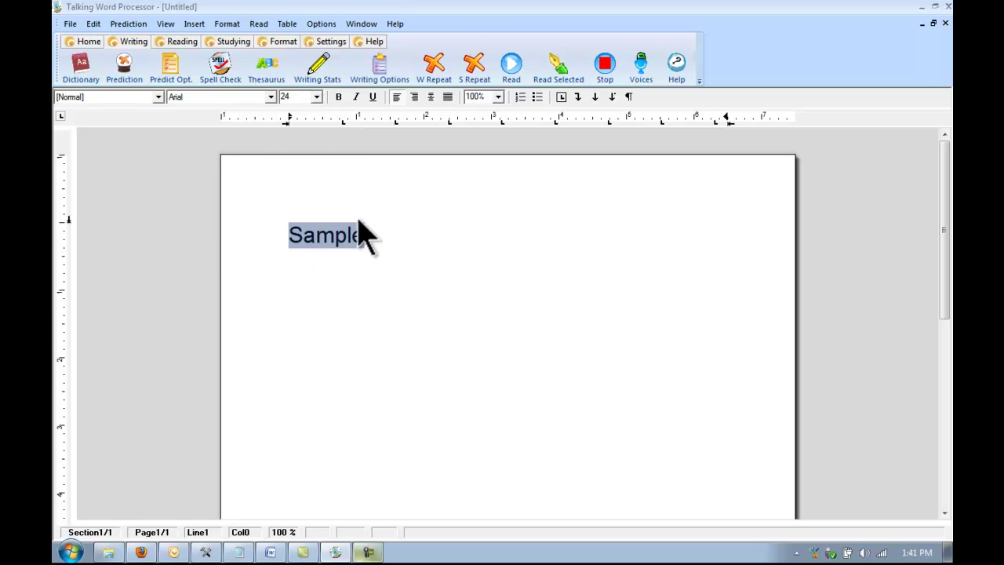
Format "Sample" in Baskerville Old Face with bold, italic and underline
click(270, 96)
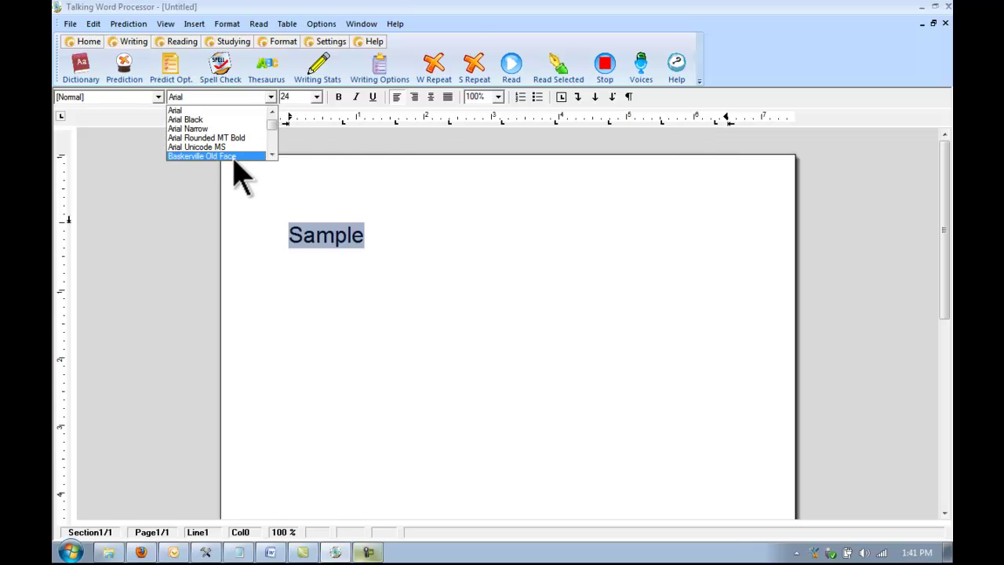
click(236, 156)
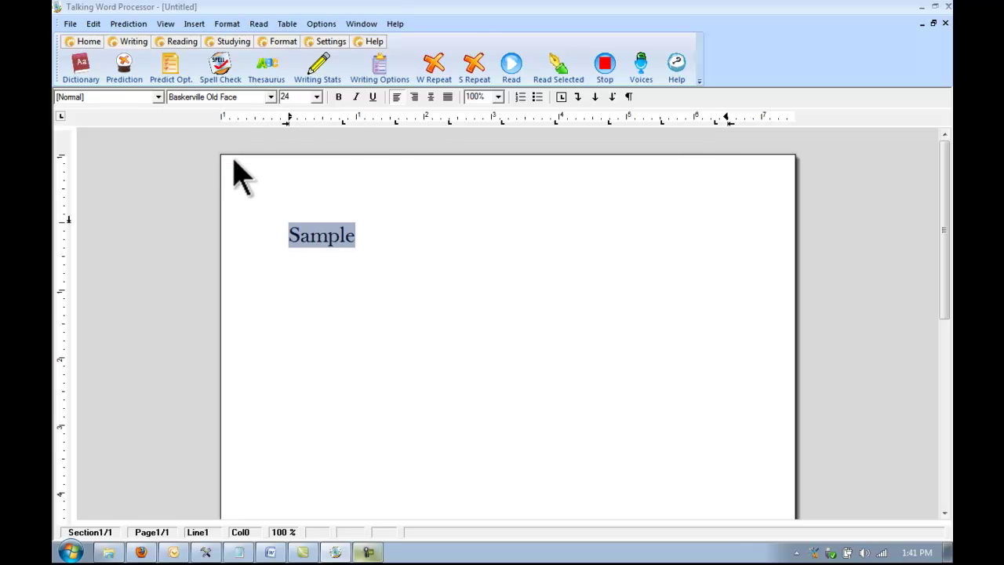
click(357, 97)
click(374, 97)
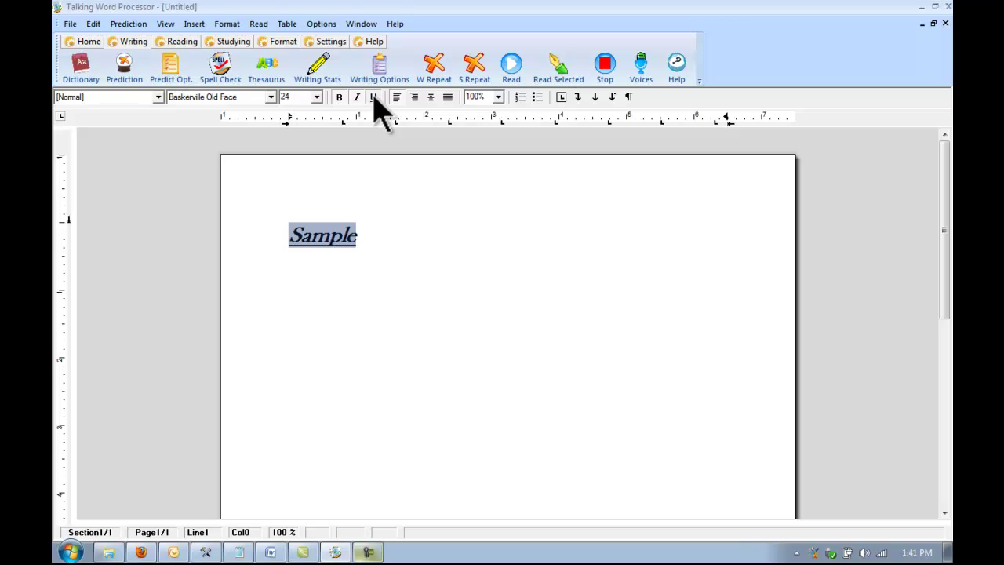
Try right, centred and justified alignment on "Sample" and end with it left-aligned
click(414, 96)
click(433, 97)
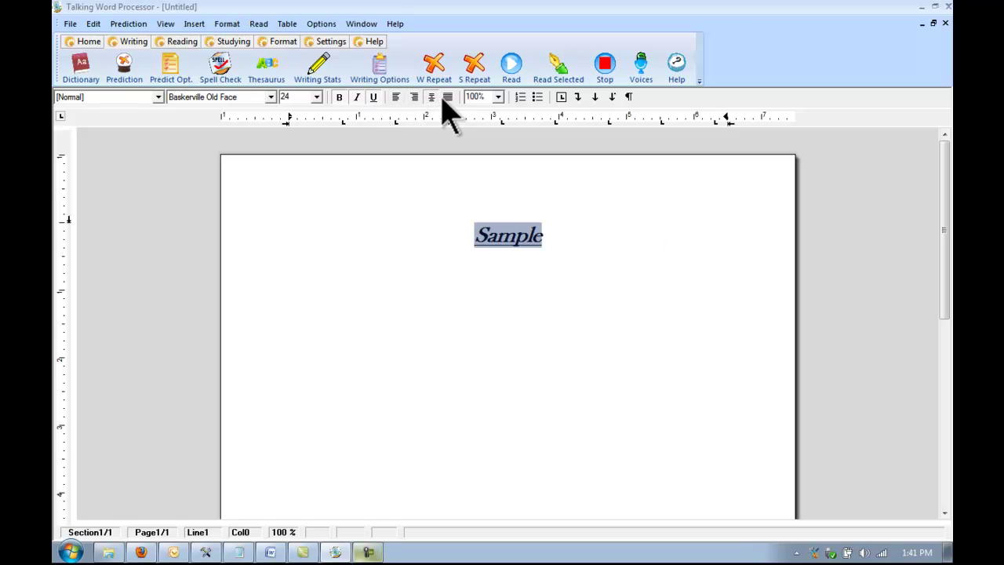
click(447, 98)
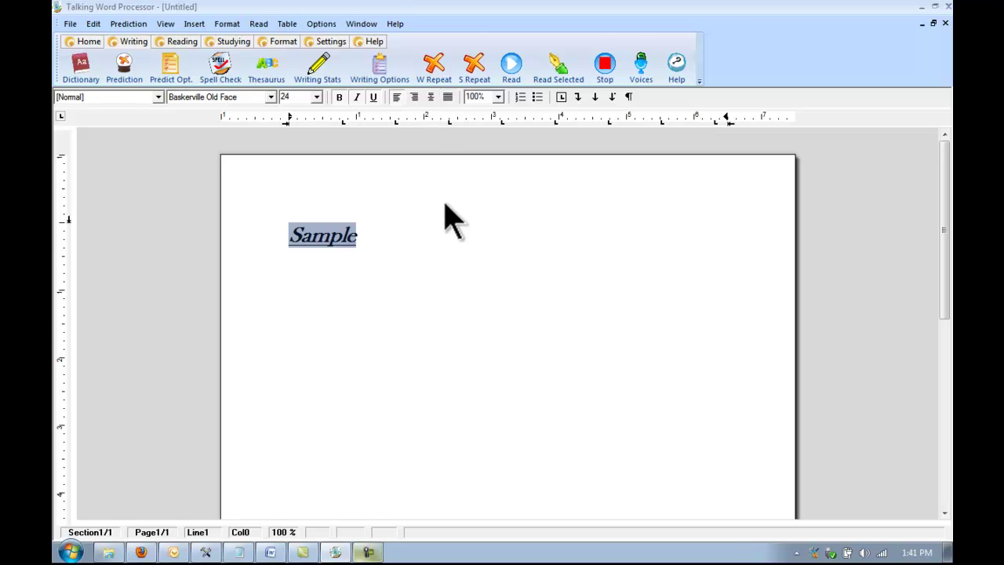
Leave a blank line below "Sample" and start a numbered list with two empty items
click(422, 246)
key(Return)
key(Return)
click(520, 97)
key(Return)
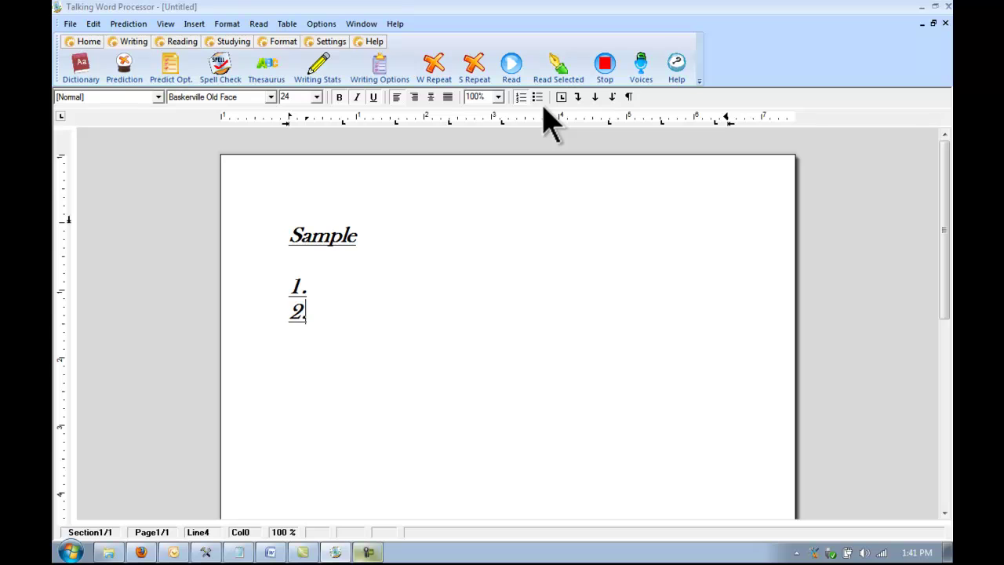
Turn the second list item into a bullet, add another bullet, and end the list with blank lines
click(538, 97)
key(Return)
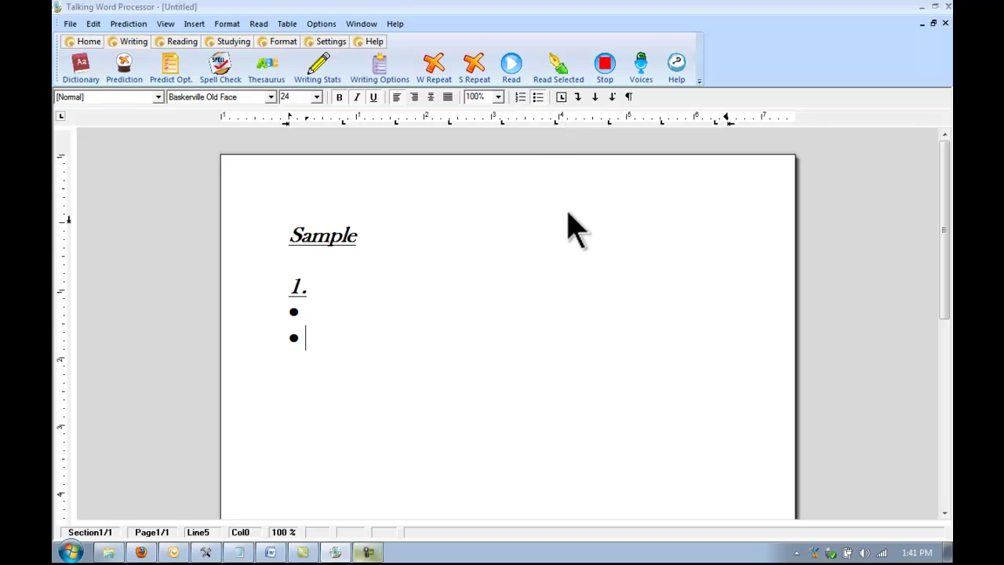
key(Return)
key(BackSpace)
key(Return)
Zoom the page to 200% and 300%, and return it to 100%
click(499, 97)
click(485, 130)
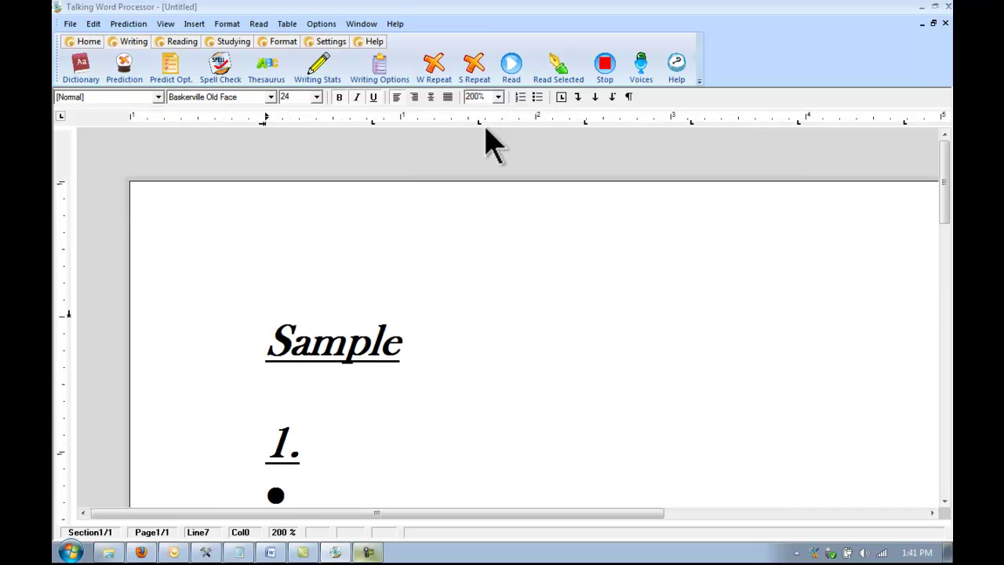
click(498, 96)
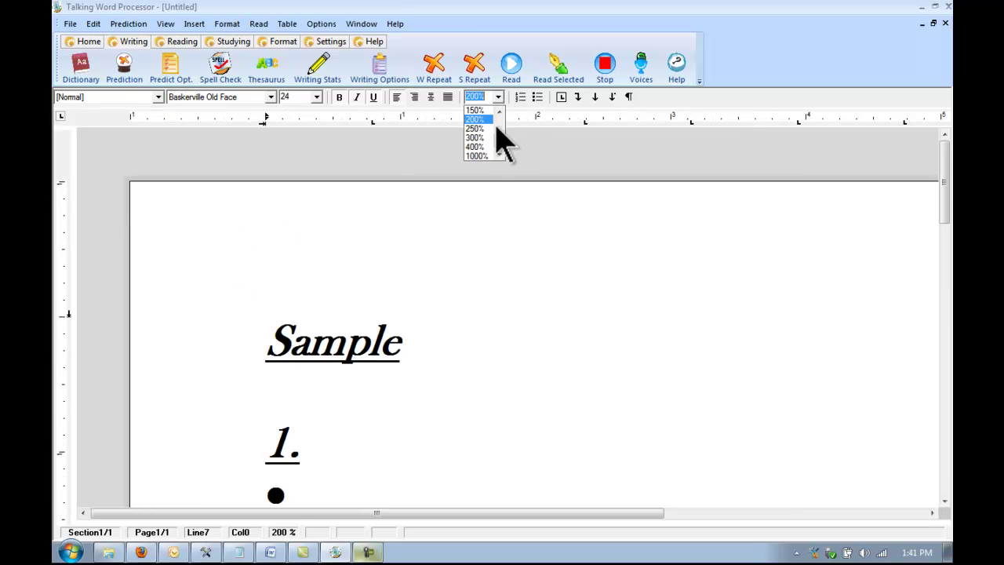
click(480, 139)
click(498, 97)
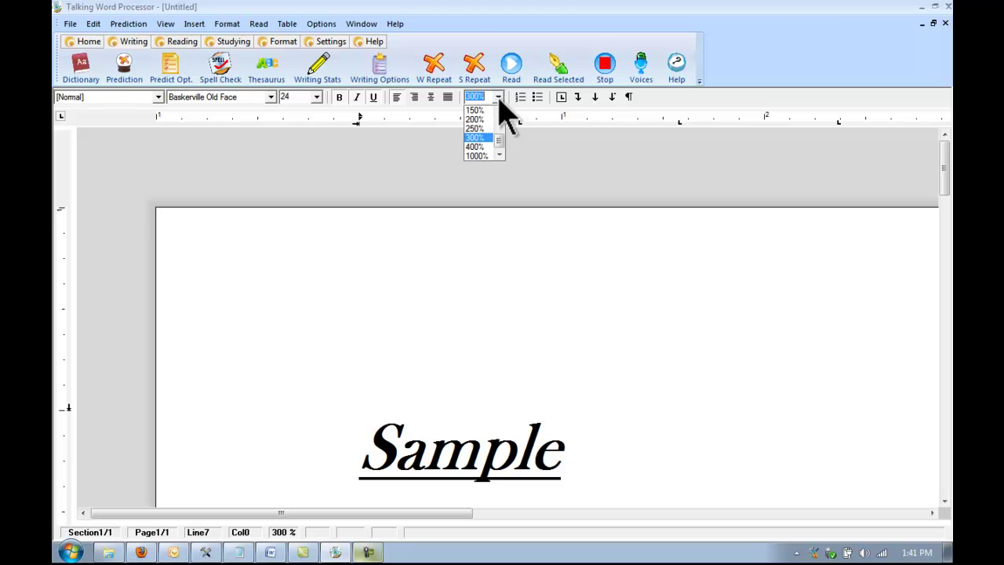
scroll(499, 124, up, 3)
click(485, 129)
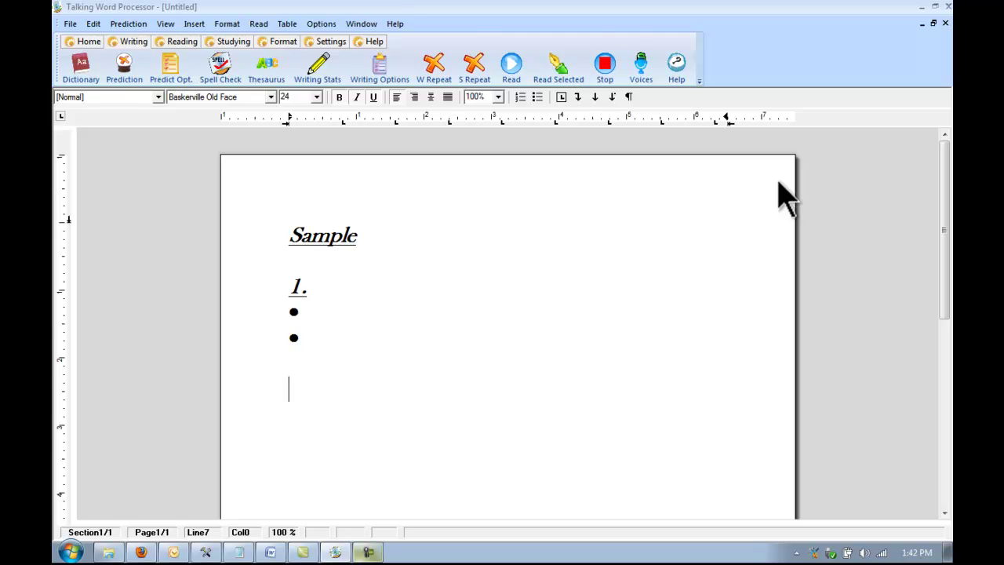
Look up "Sample" in the dictionary, have its definition read aloud, and stop the reading
double_click(330, 240)
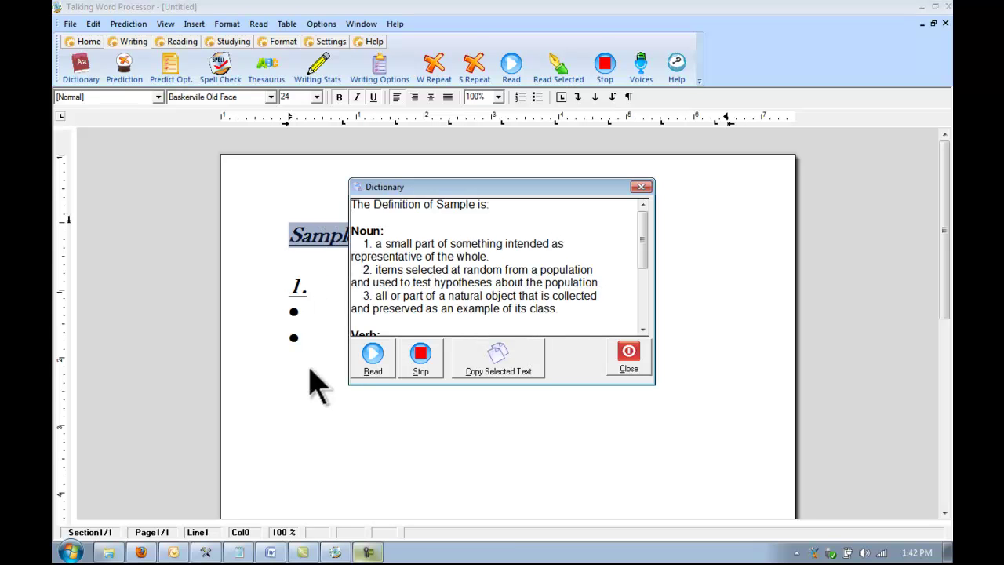
click(374, 360)
click(417, 363)
Copy the entire dictionary definition of "Sample" and close the dictionary
drag(643, 251, 392, 186)
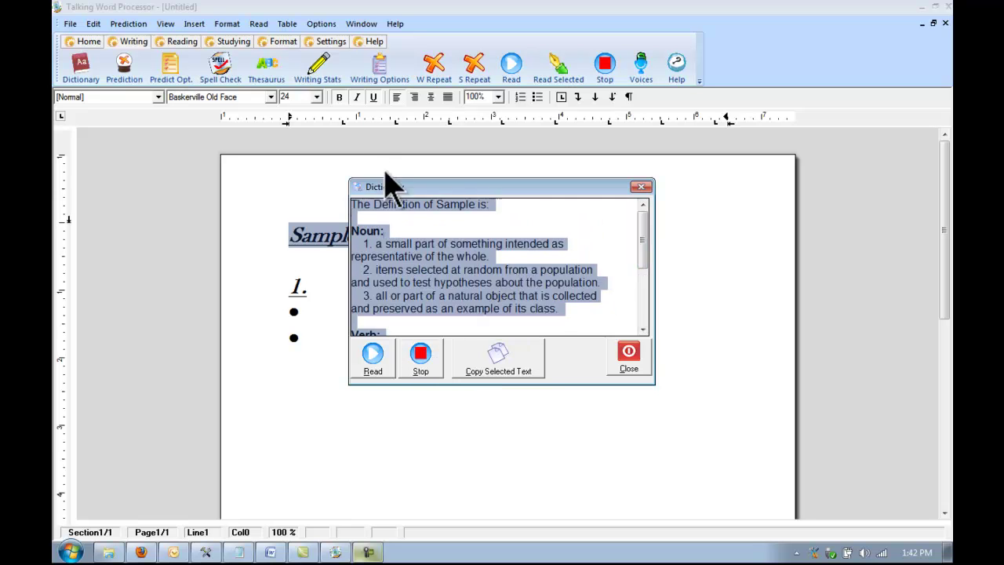
click(524, 350)
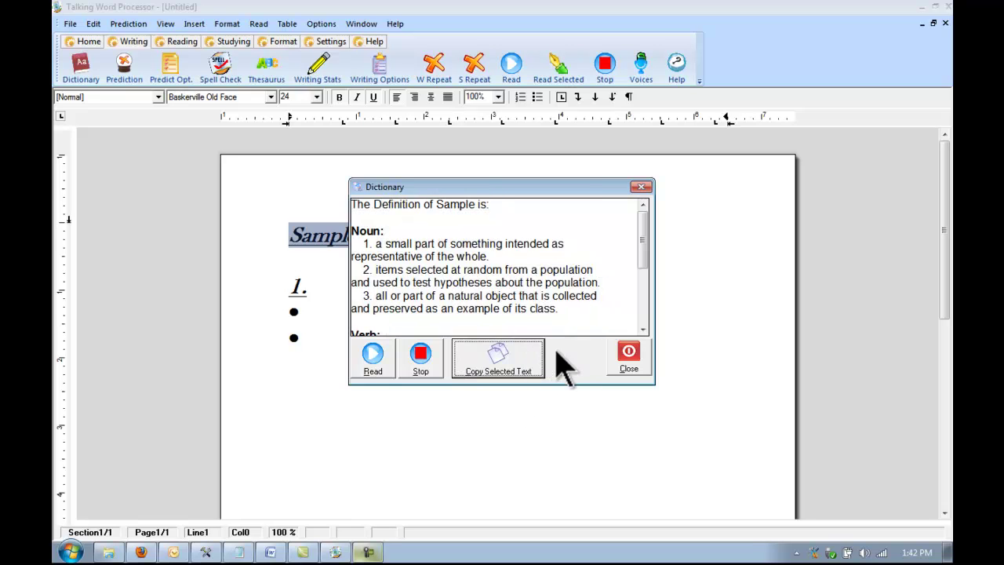
click(632, 360)
End the bulleted list and paste the copied definition below it, leaving a blank line between
click(439, 347)
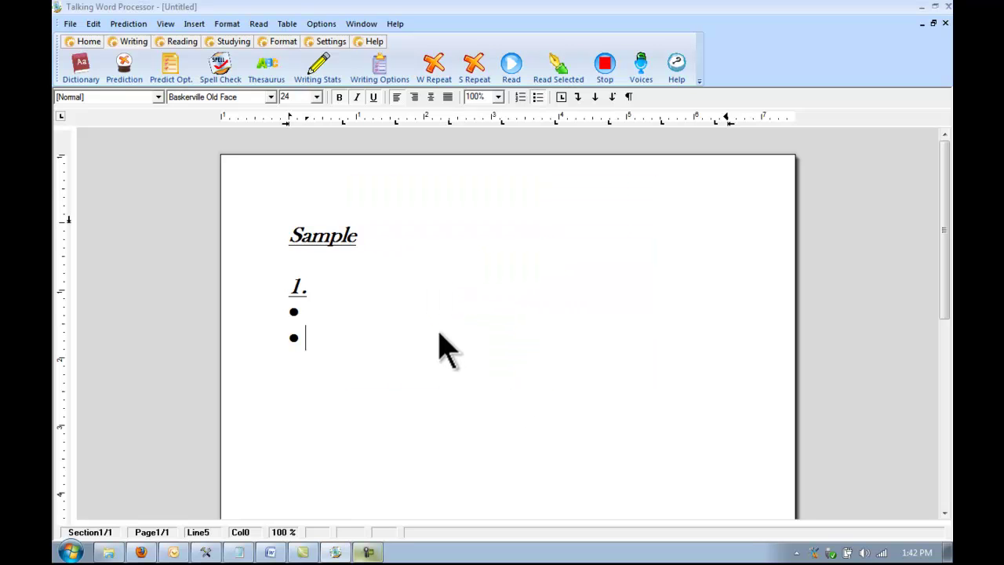
key(Return)
key(Return)
key(BackSpace)
key(BackSpace)
key(BackSpace)
key(Return)
right_click(290, 387)
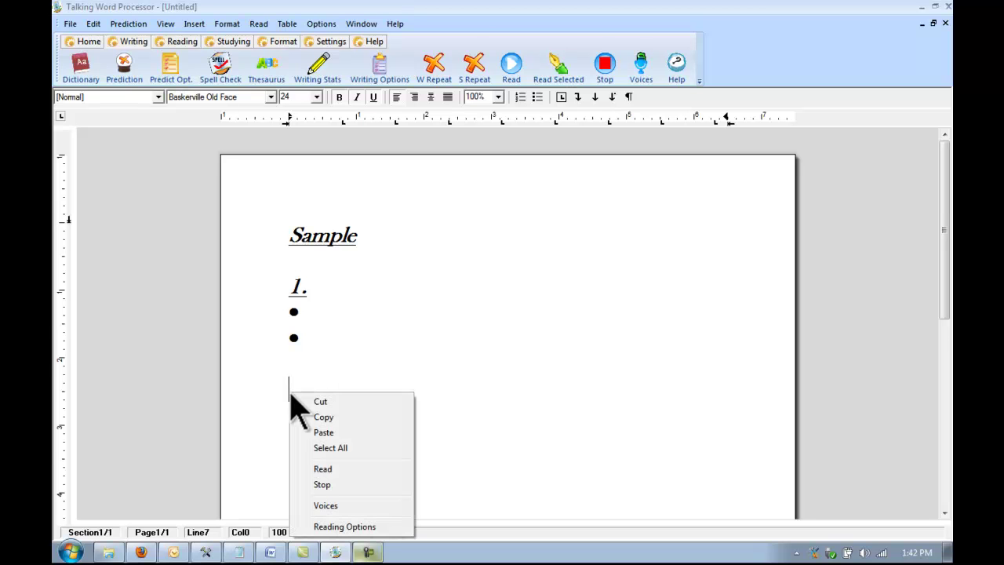
click(347, 434)
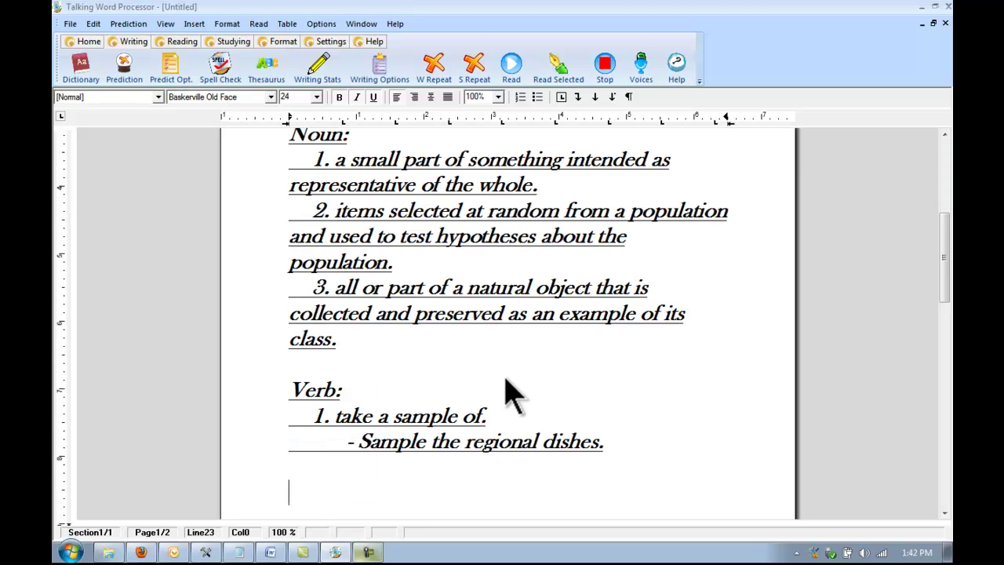
Set all text in the document to size 16 and remove its bold, italic and underline formatting
click(497, 97)
scroll(498, 142, up, 1)
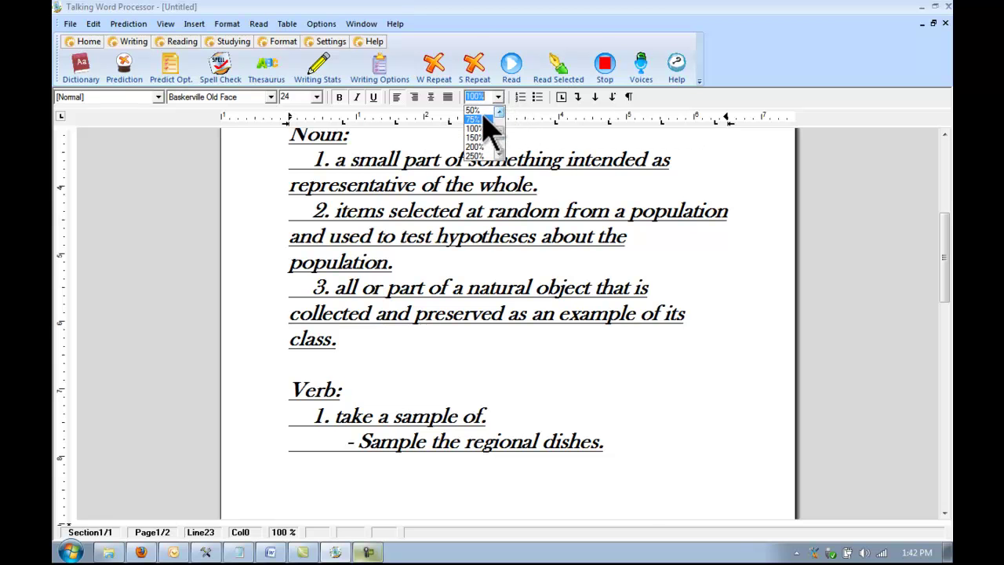
click(480, 118)
scroll(549, 405, up, 3)
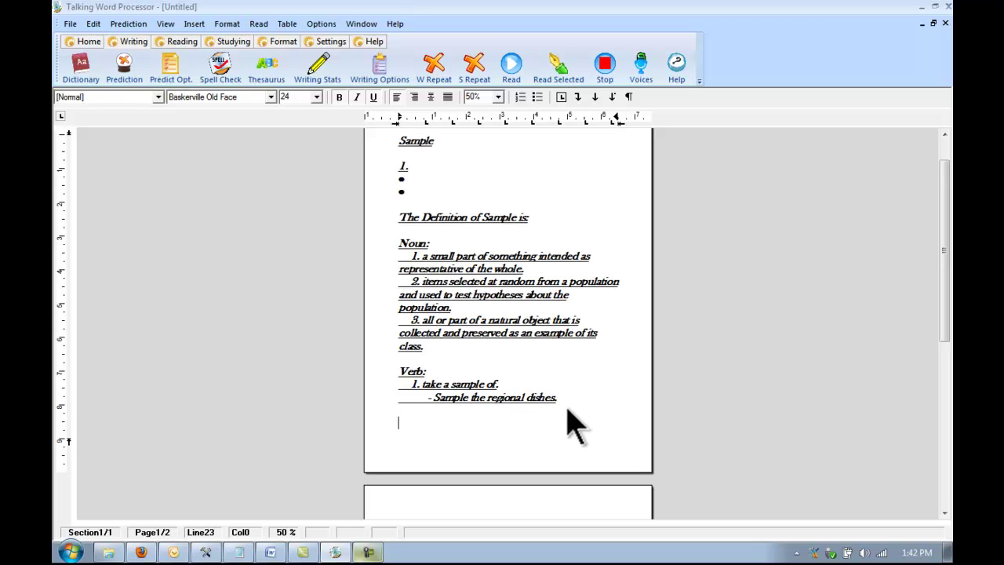
drag(527, 379, 395, 126)
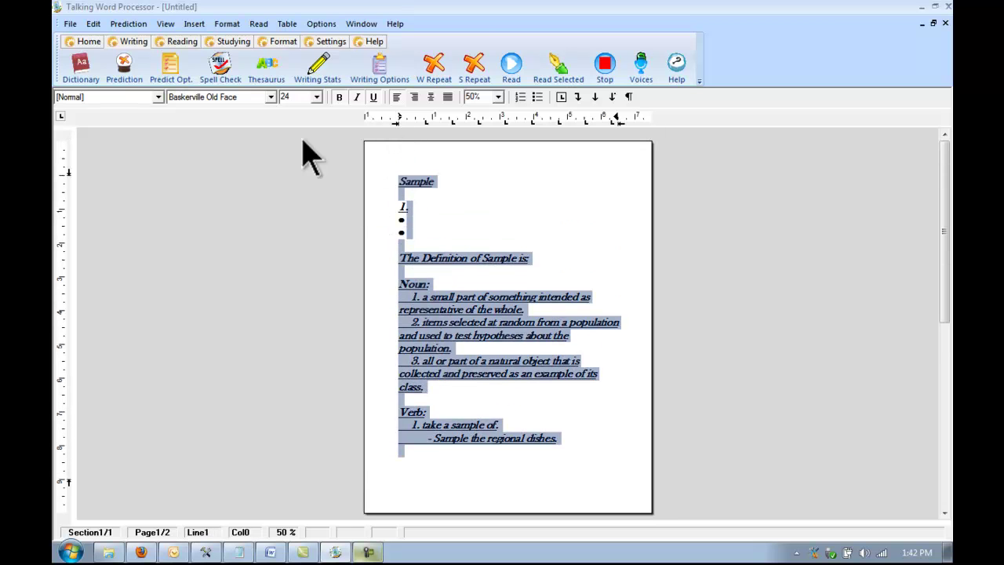
click(316, 97)
scroll(318, 130, up, 2)
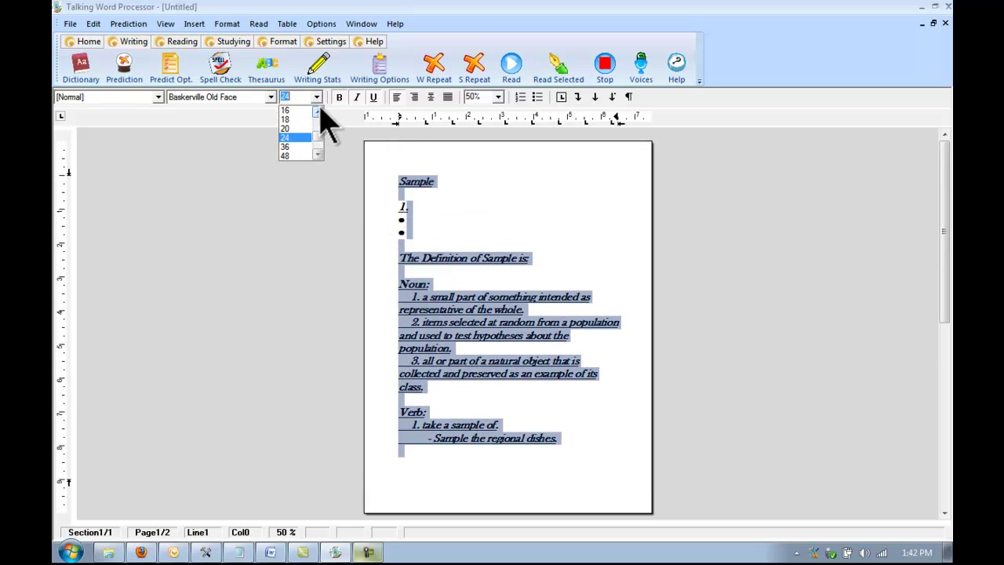
click(298, 123)
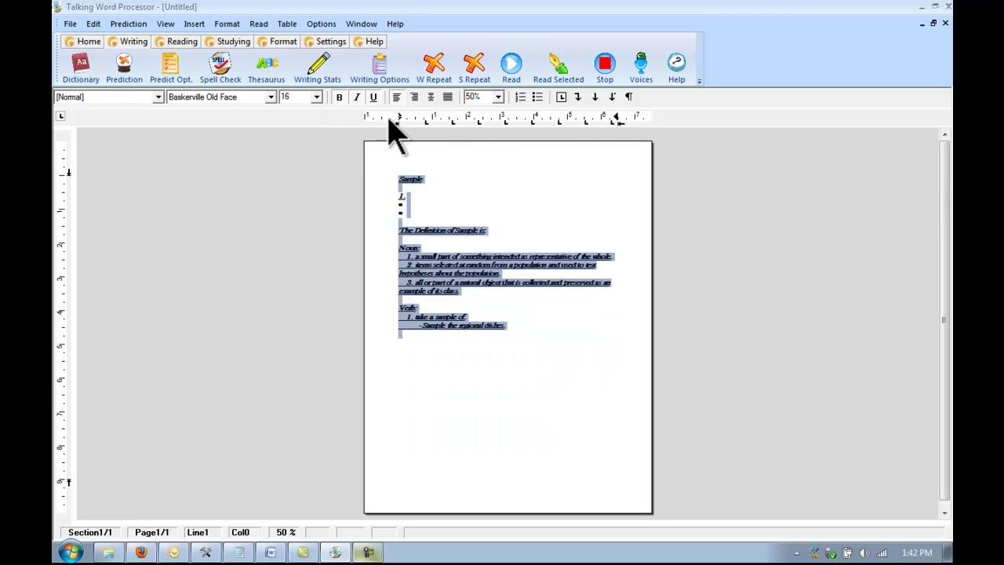
click(358, 97)
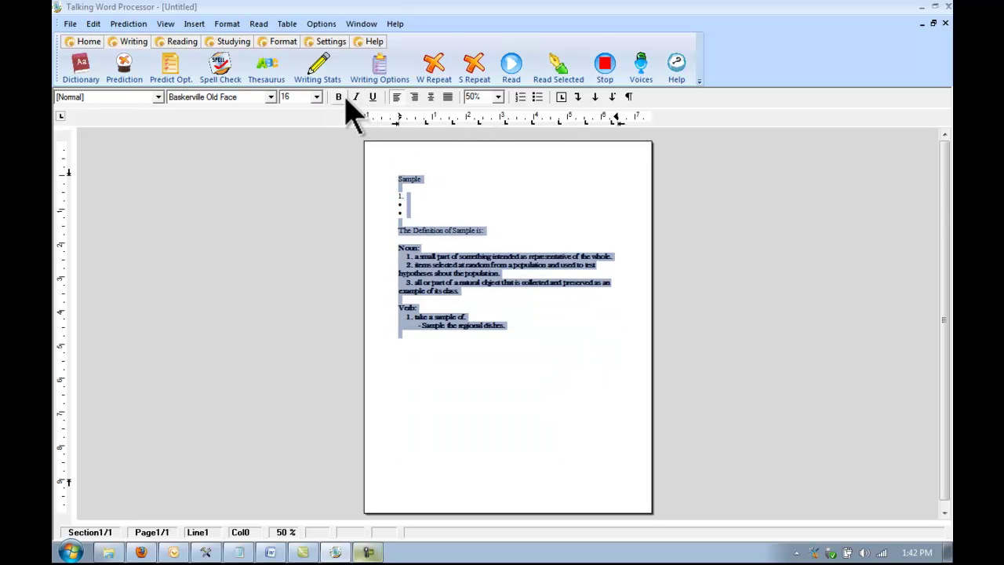
Return the page zoom to 100% and add new lines below the end of the pasted definition
click(497, 97)
click(481, 139)
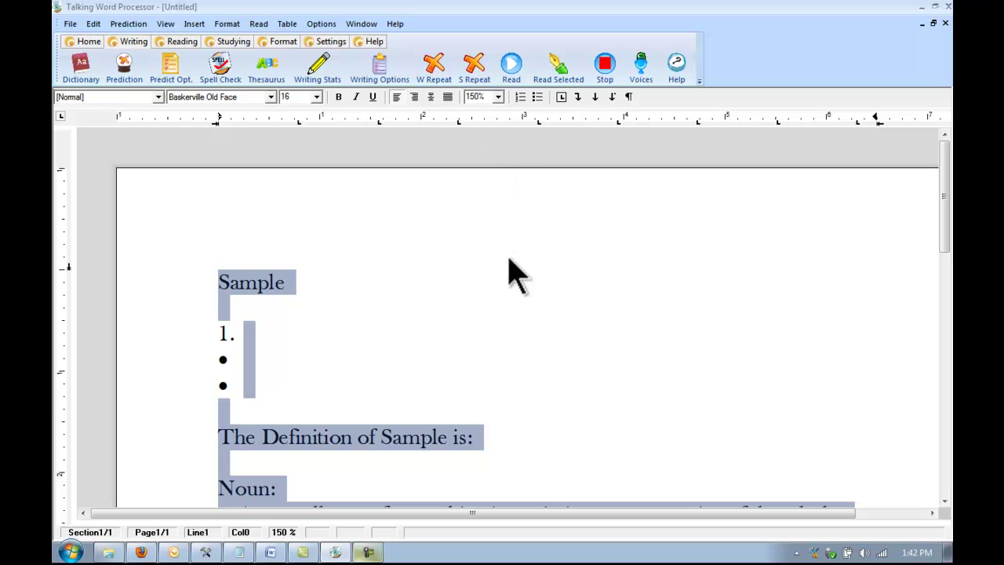
click(498, 96)
scroll(497, 128, up, 2)
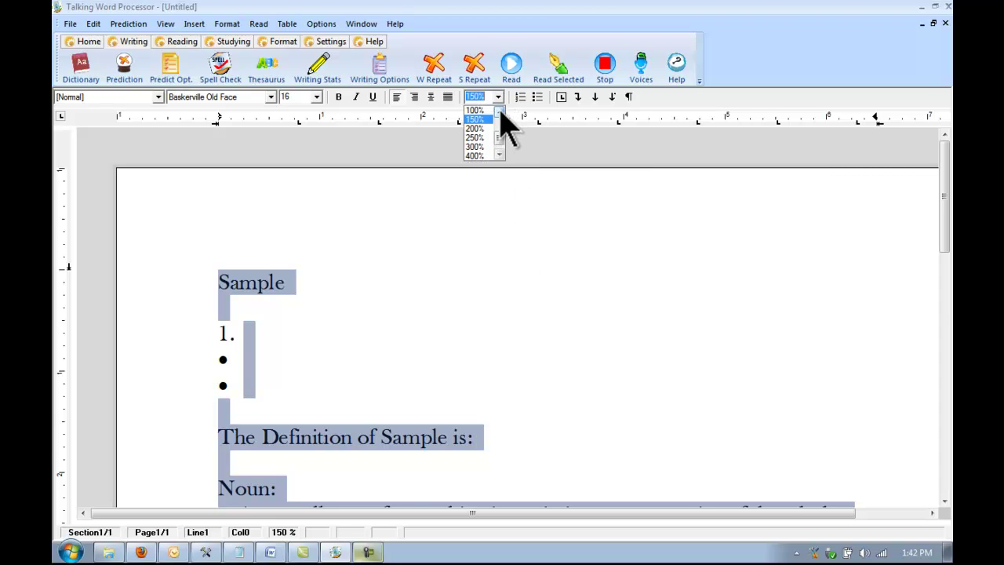
click(487, 128)
scroll(573, 357, down, 1)
click(568, 376)
key(Down)
key(Down)
key(Return)
key(Return)
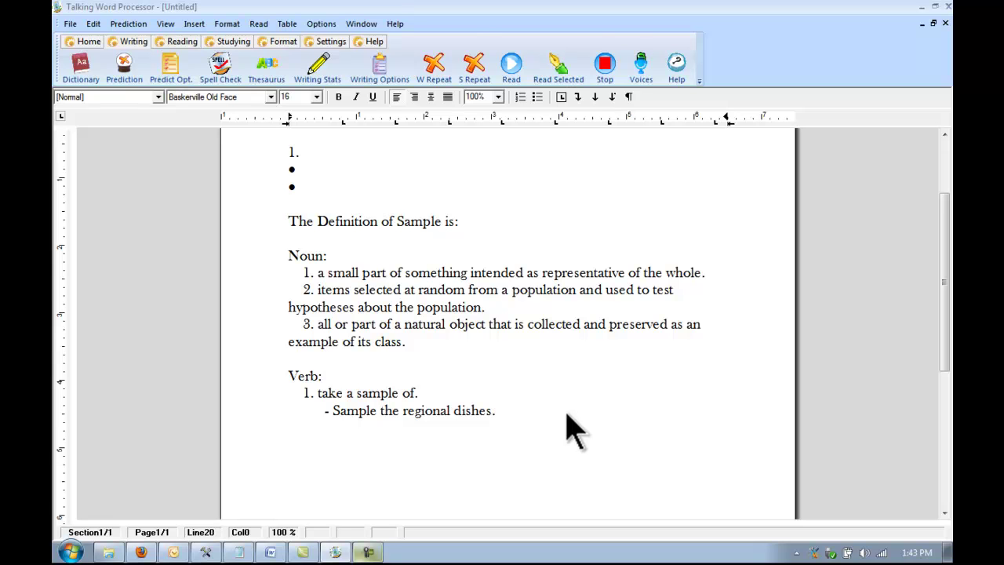
Turn on word repeat and enter "Word repeat" on the new line below the definition
click(446, 69)
click(447, 72)
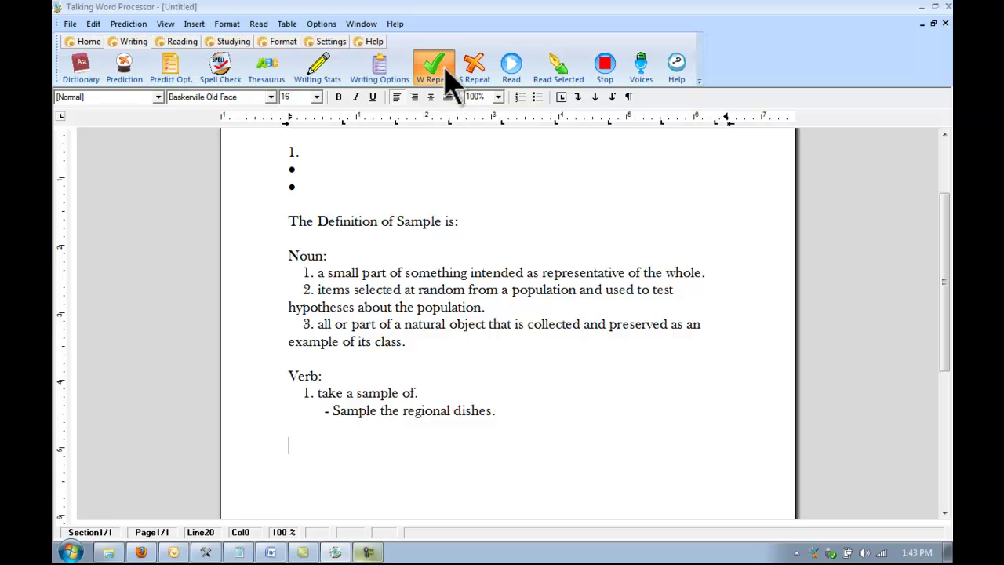
click(446, 71)
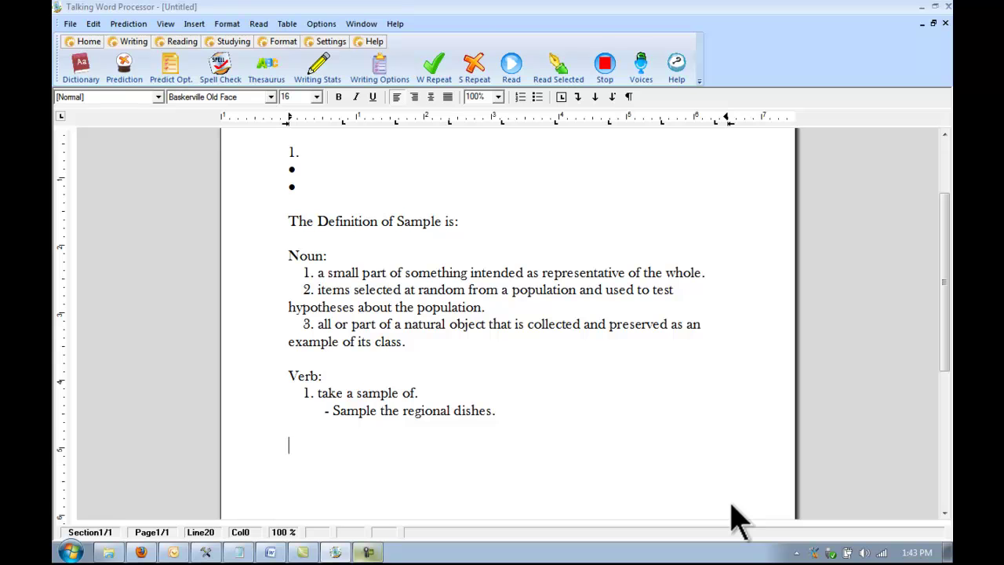
text(Word repeat)
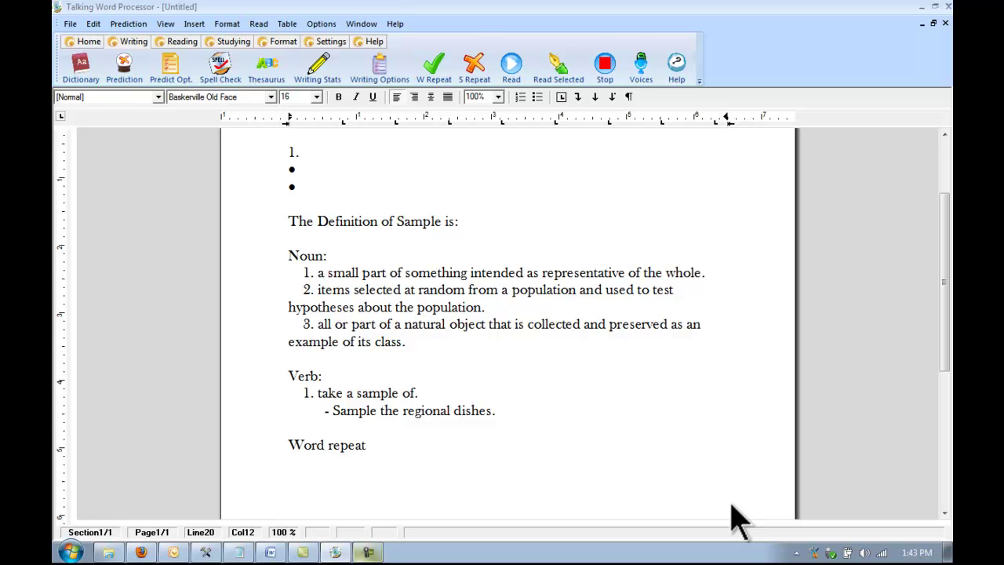
Turn on sentence repeat, complete the line with "is neat." and start a new line
click(486, 79)
text(is neat.)
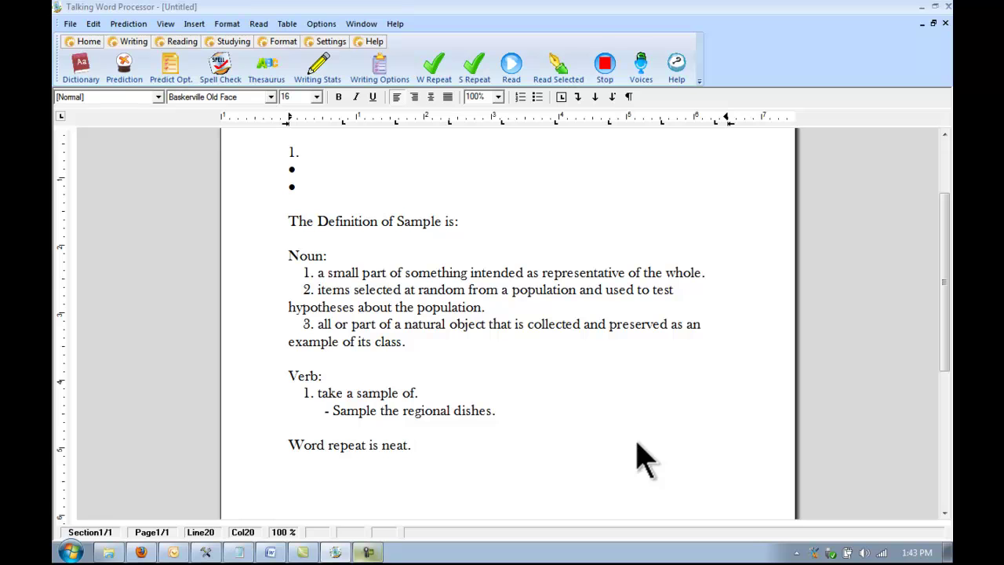
key(Return)
Turn off both sentence repeat and word repeat
click(475, 67)
click(446, 71)
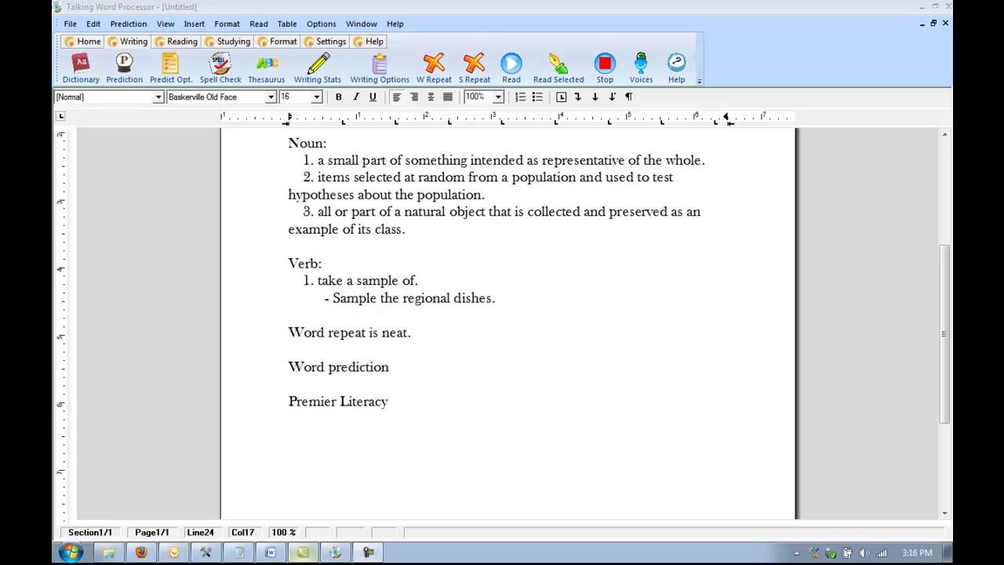
Review the writing, spelling and spell check dictionary settings in Writing Options, and close them without changes
click(379, 68)
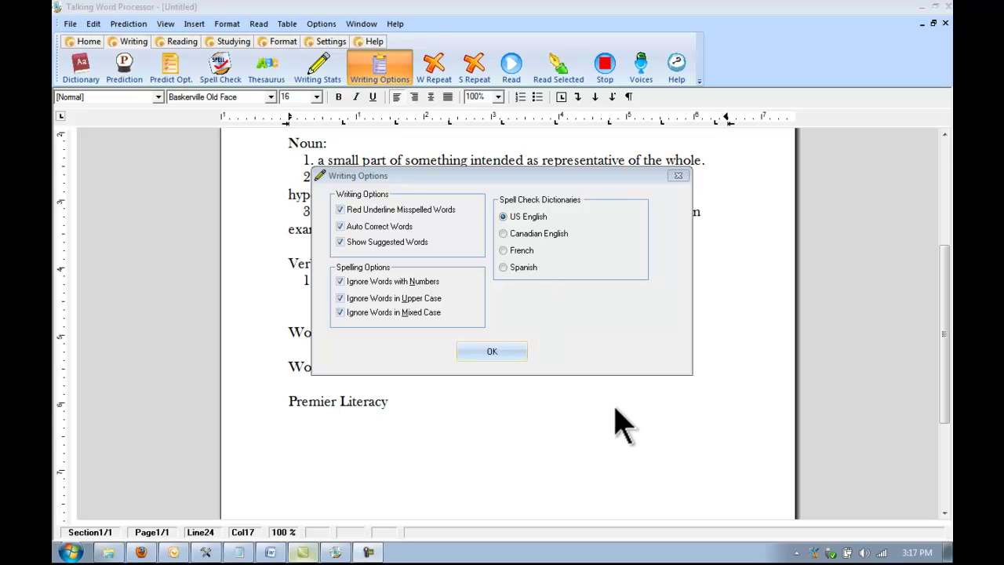
click(492, 352)
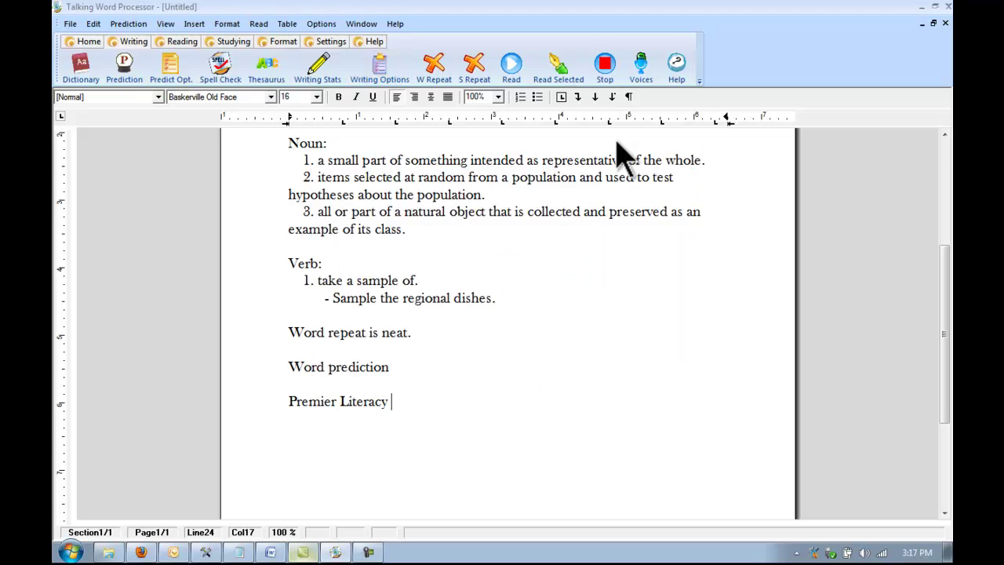
Highlight every occurrence of the confusable word "and" in green from the document's writing statistics, and close the statistics
click(337, 75)
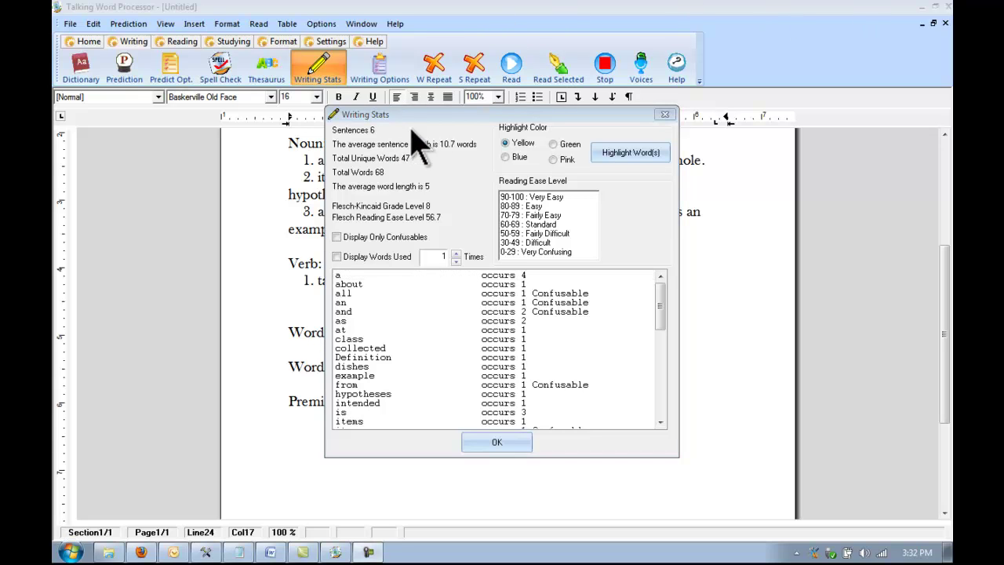
click(469, 141)
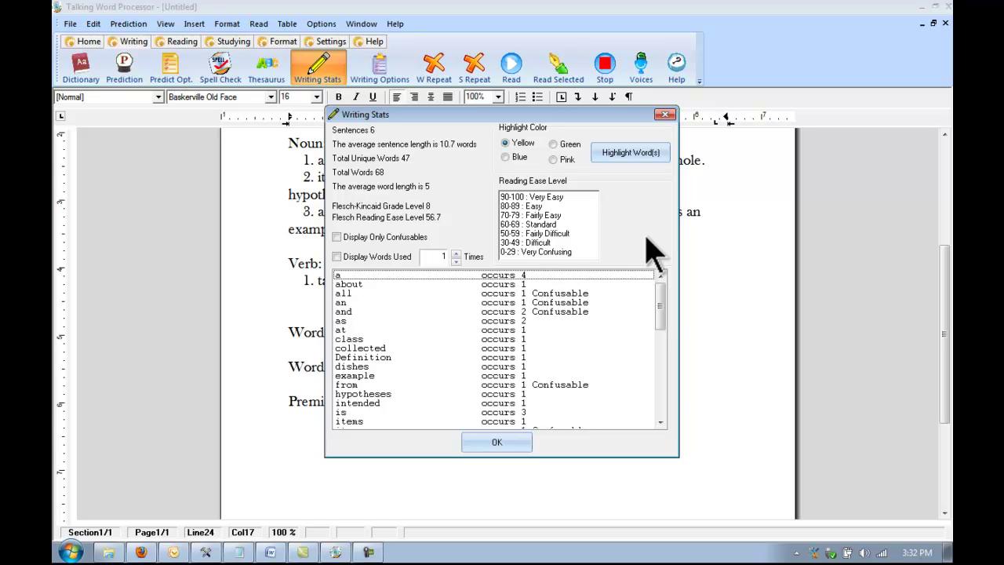
click(549, 303)
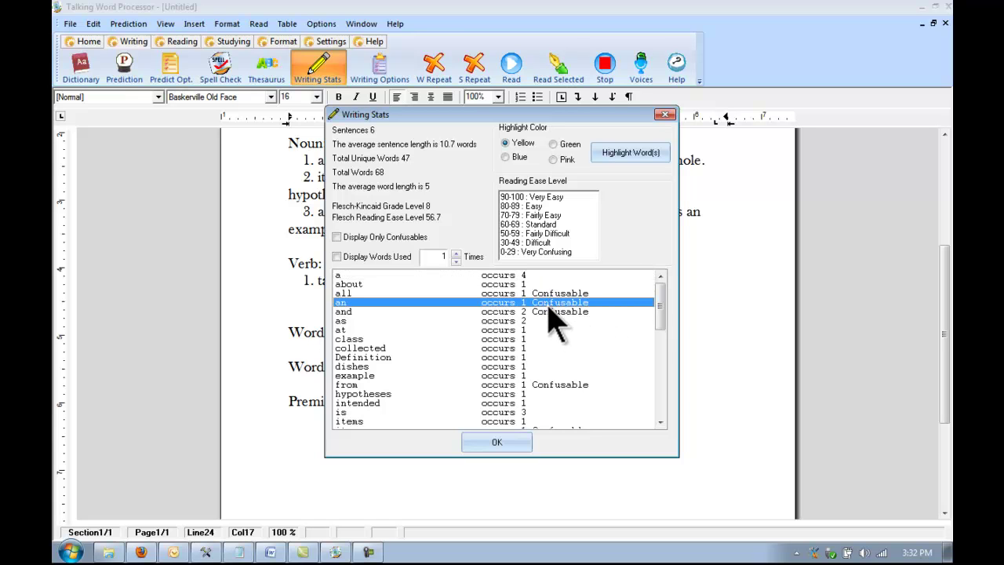
click(549, 312)
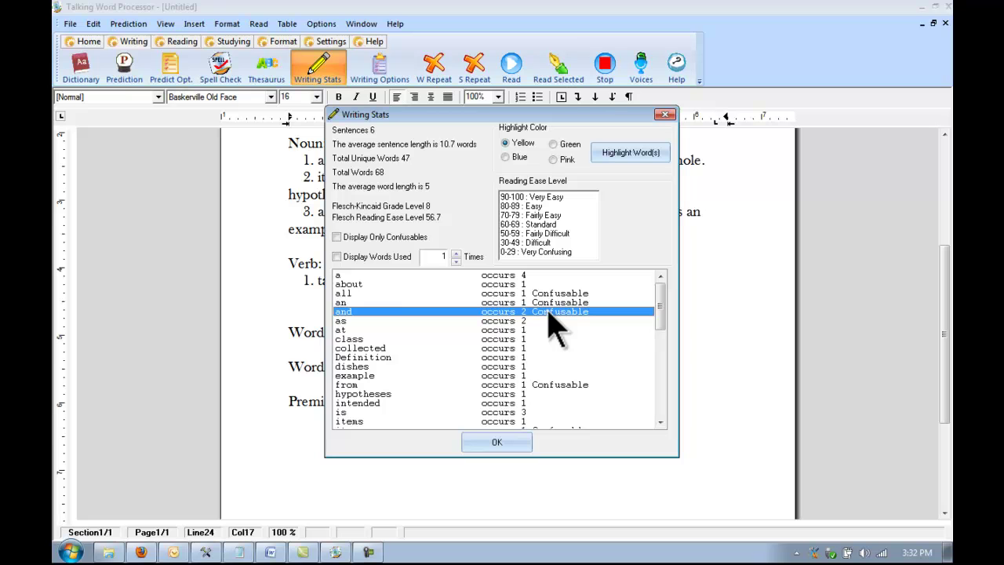
click(553, 144)
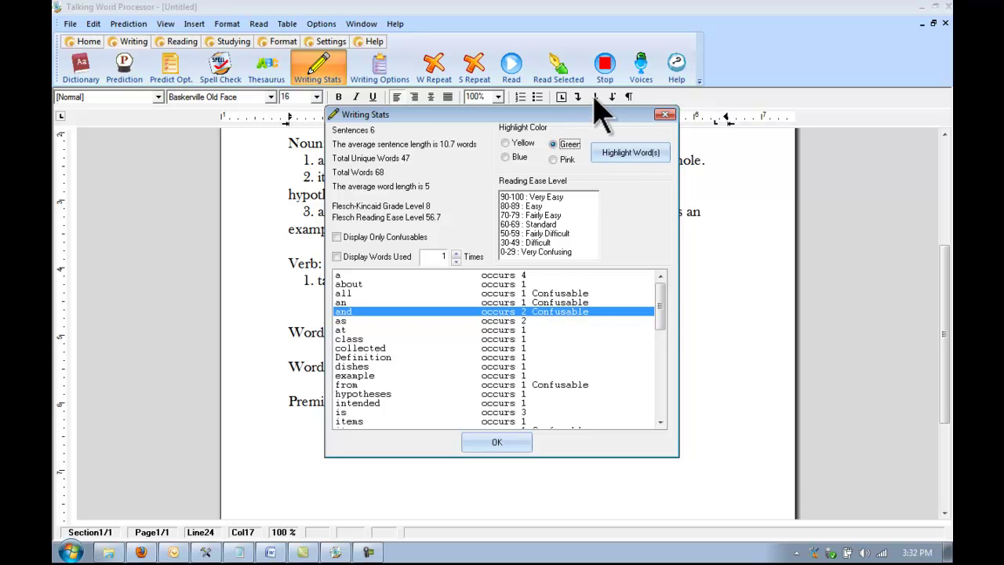
drag(596, 116, 847, 167)
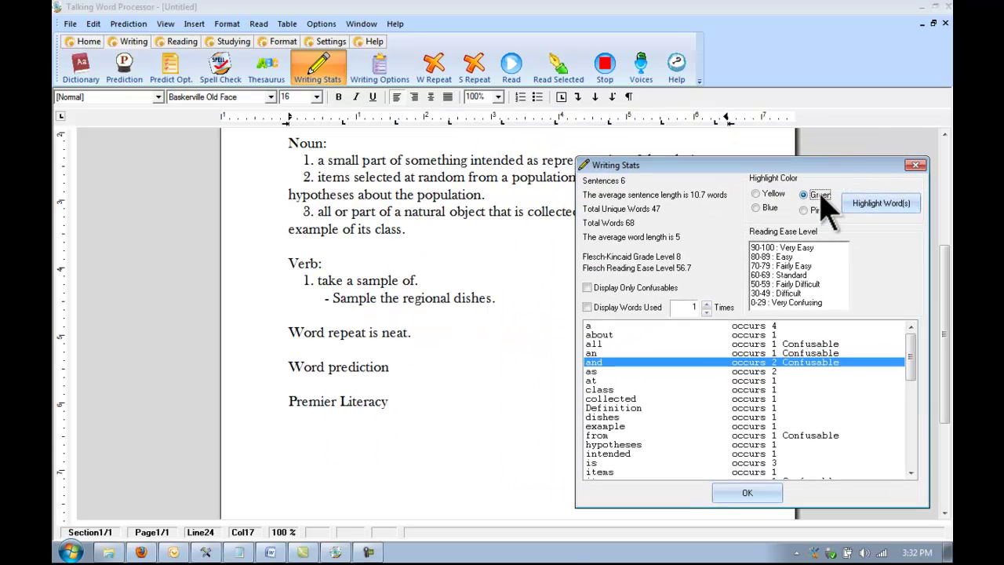
click(893, 206)
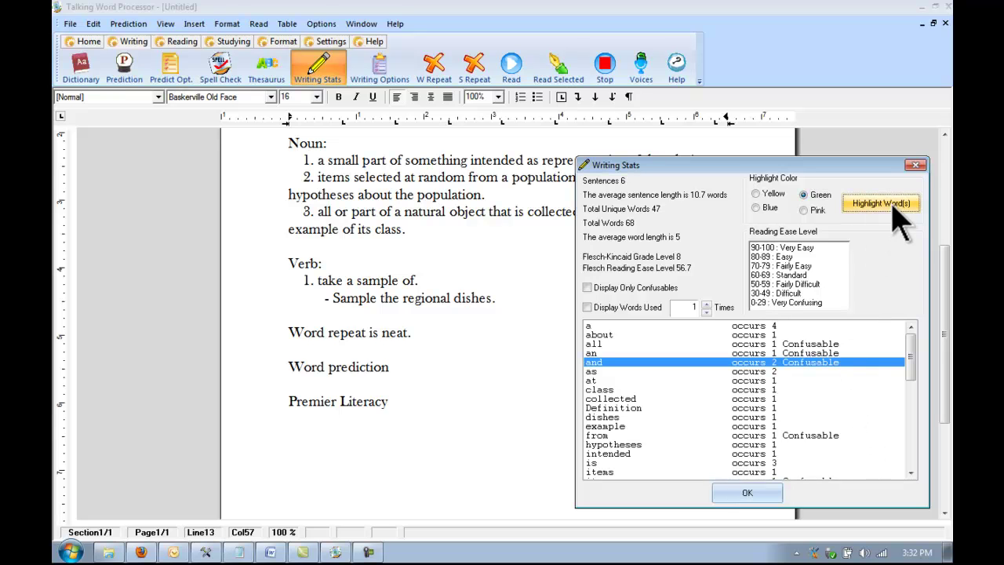
click(757, 492)
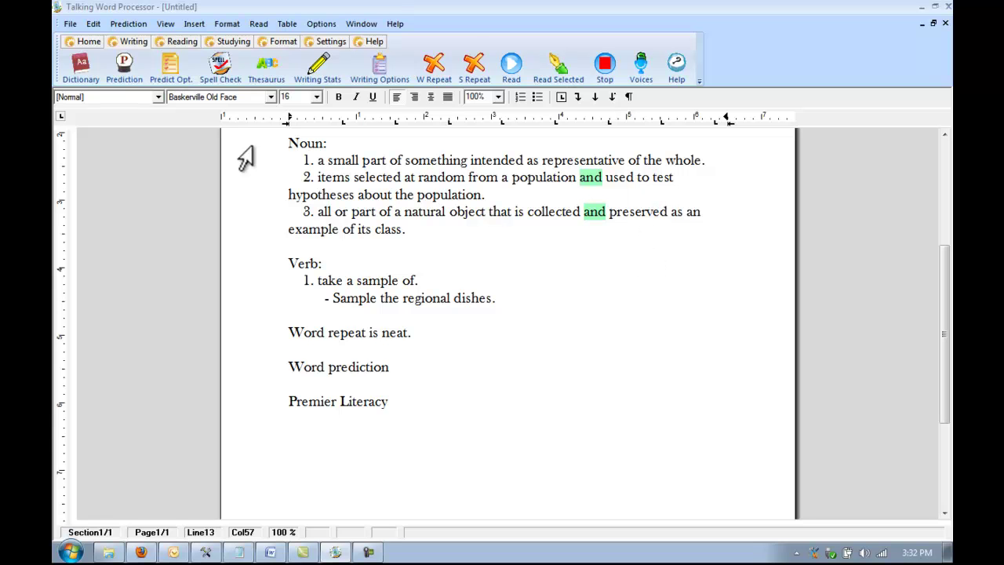
Review the document's word occurrence list in Writing Stats again, and close it without changes
click(323, 64)
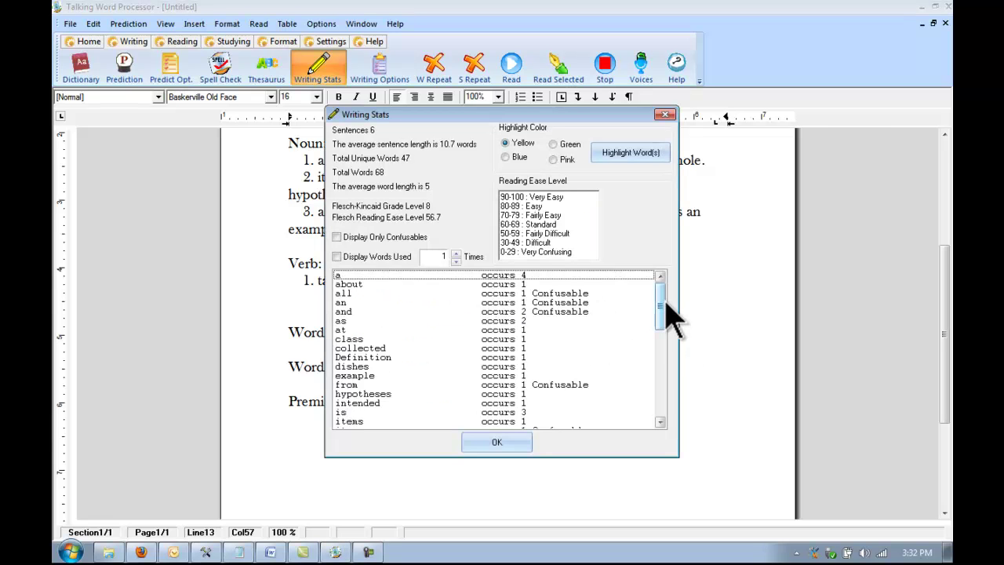
drag(665, 310, 668, 235)
click(524, 444)
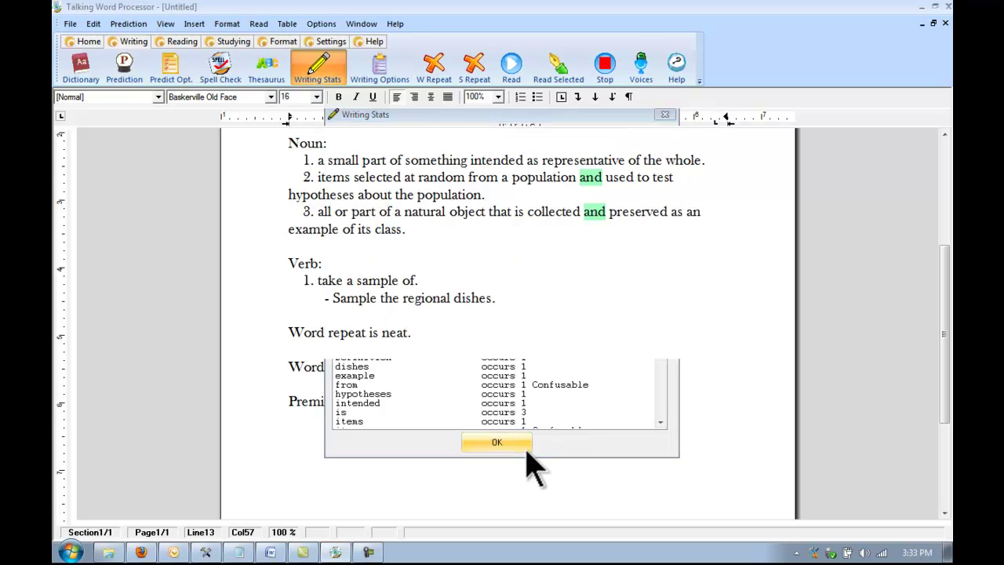